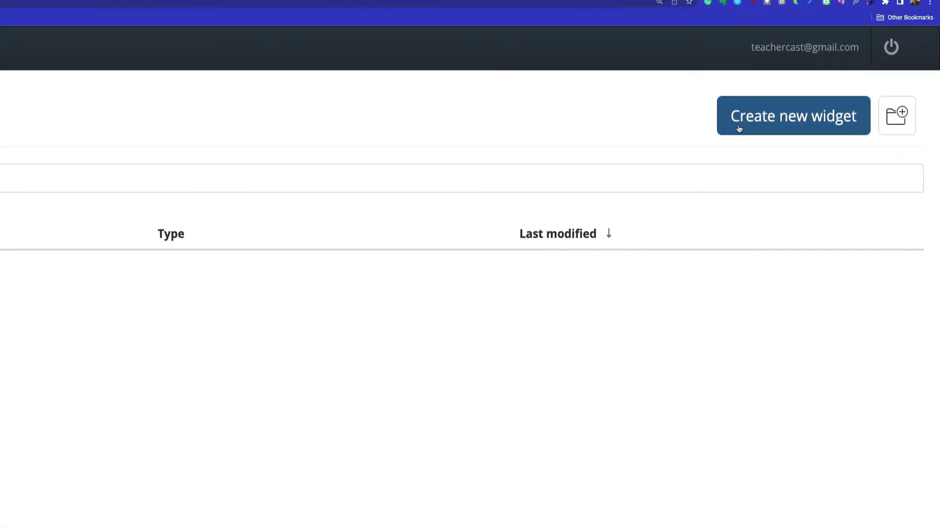
- From My Widgets, start a new widget to see the list of widget types
left_click(739, 129)
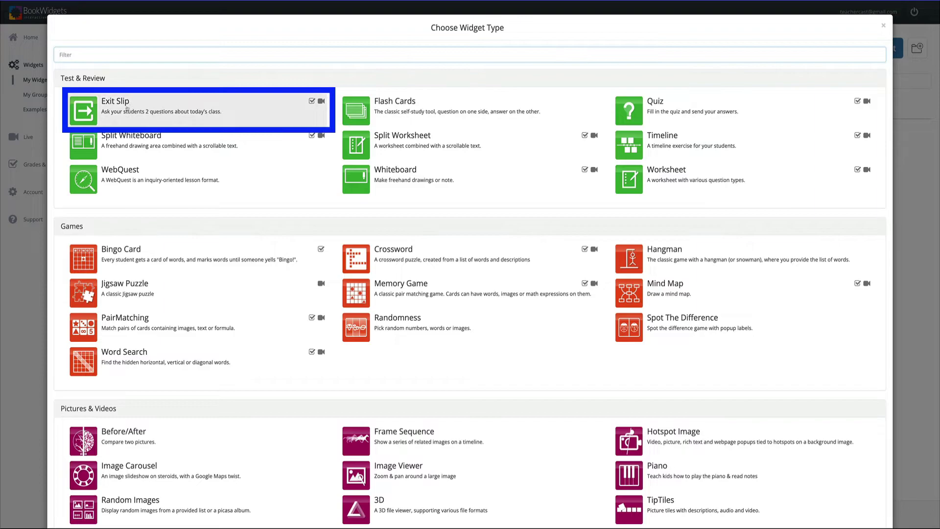
- Create an Exit Slip widget titled 'May 1, 2022 Exit Ticket'
left_click(104, 109)
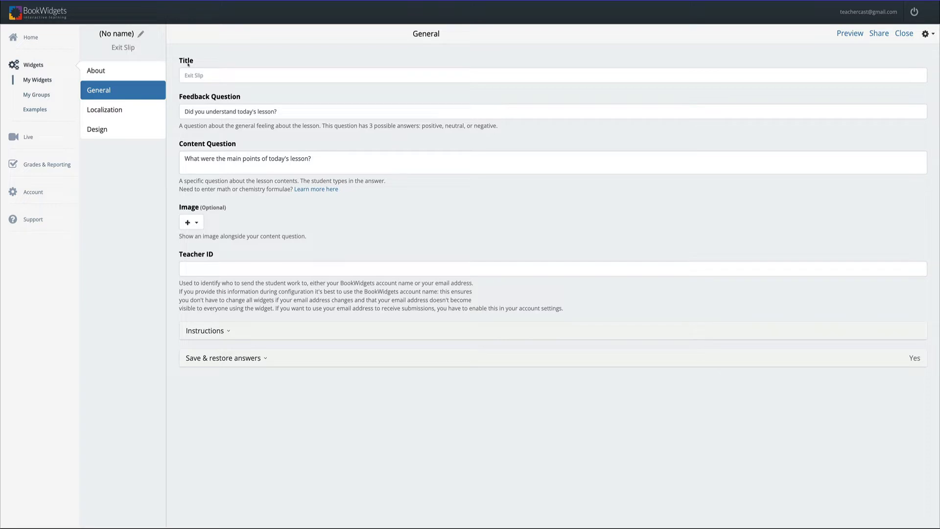
left_click(208, 77)
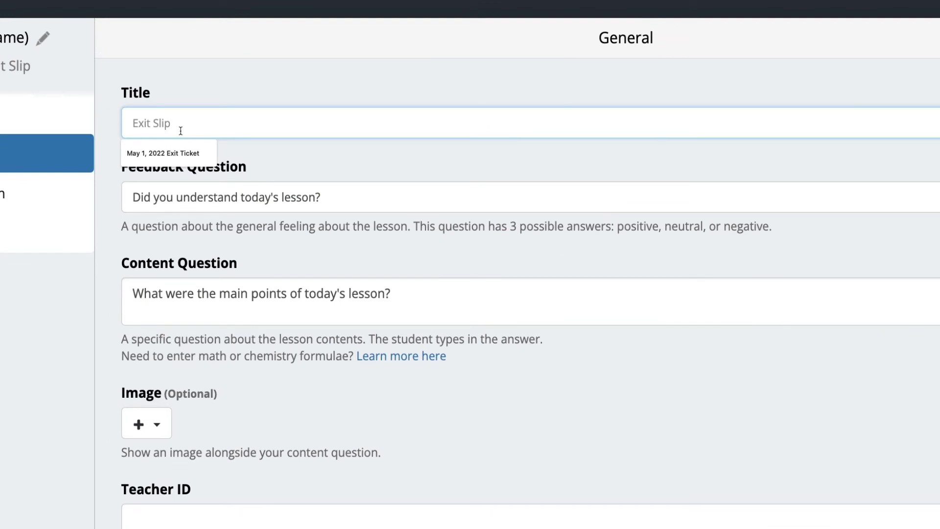
left_click(170, 150)
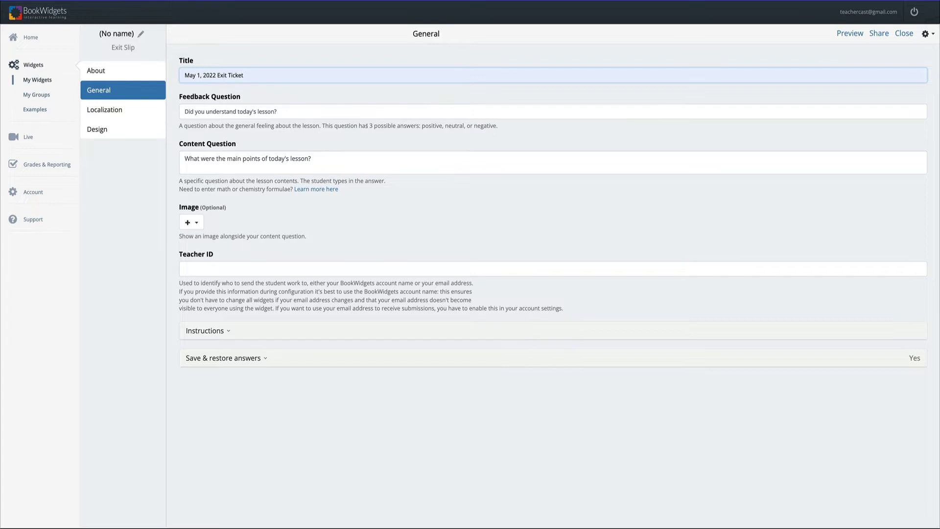
- Set the feedback question to 'Did you have a fun and exciting lesson today?' and the content question to list three things learned today
left_click(184, 111)
type("Did you ")
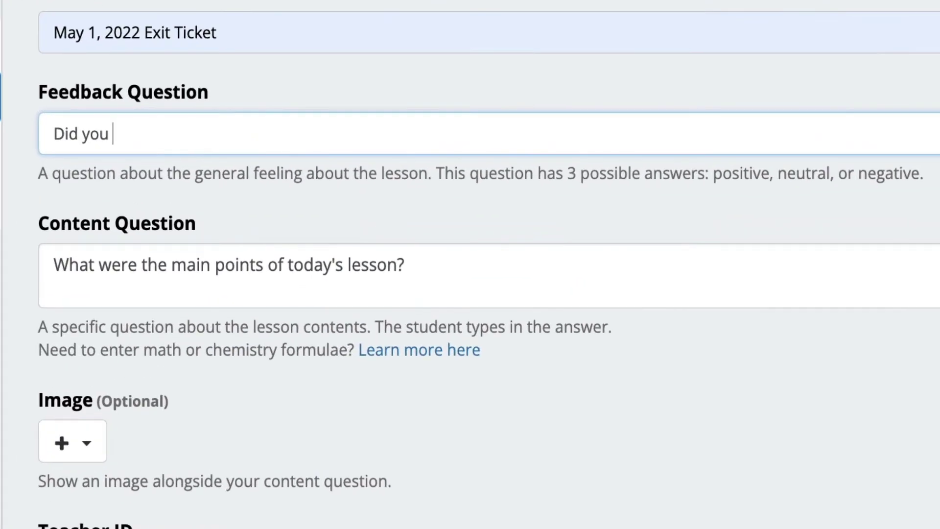
type("have a fun and ex")
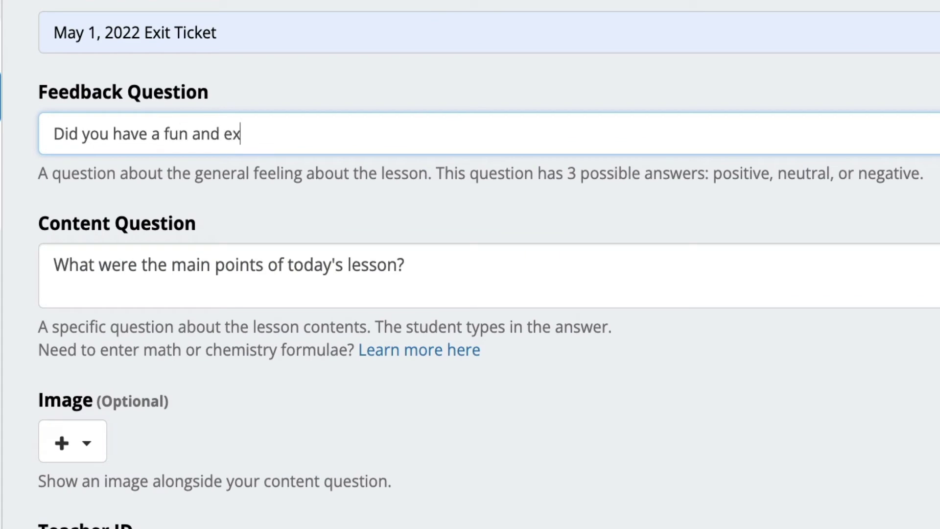
type("citing lesson today?")
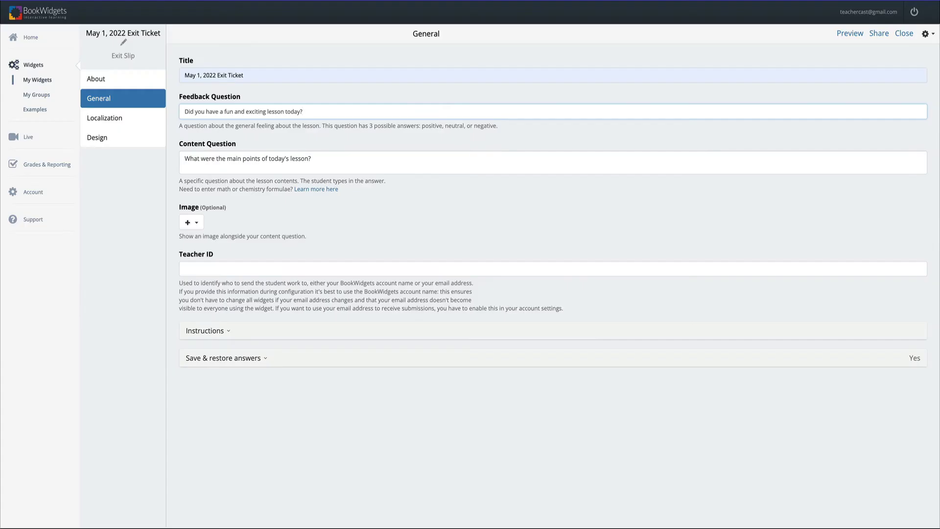
key("Tab")
type("W")
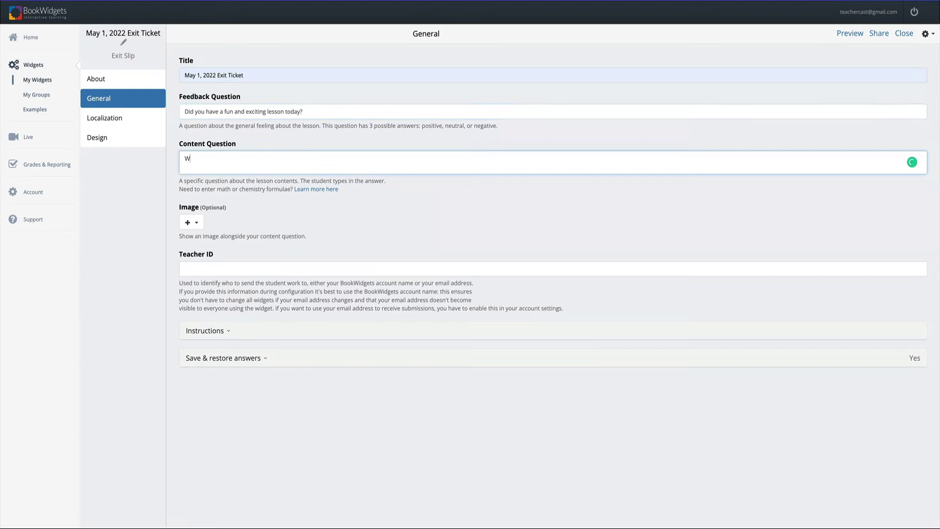
type("hat did you learn today? Please list the three things th")
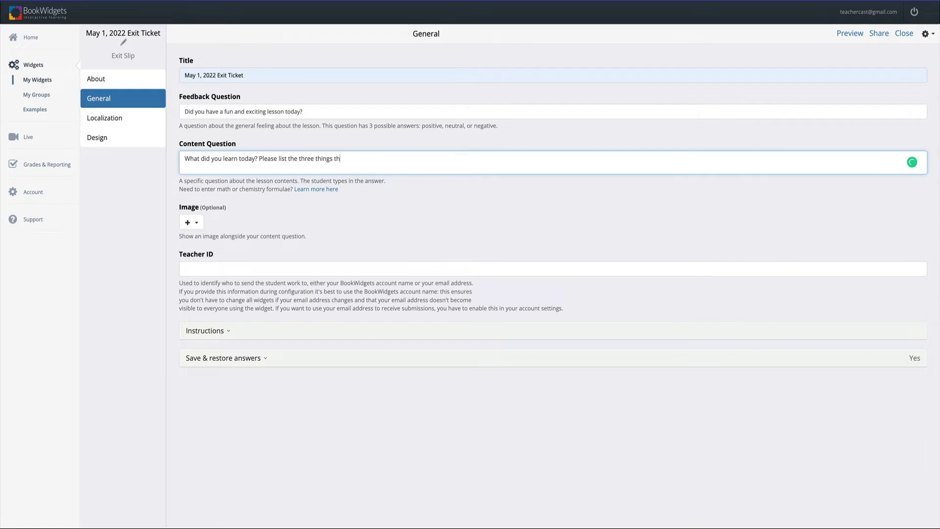
type("at we learned today.")
left_click(291, 192)
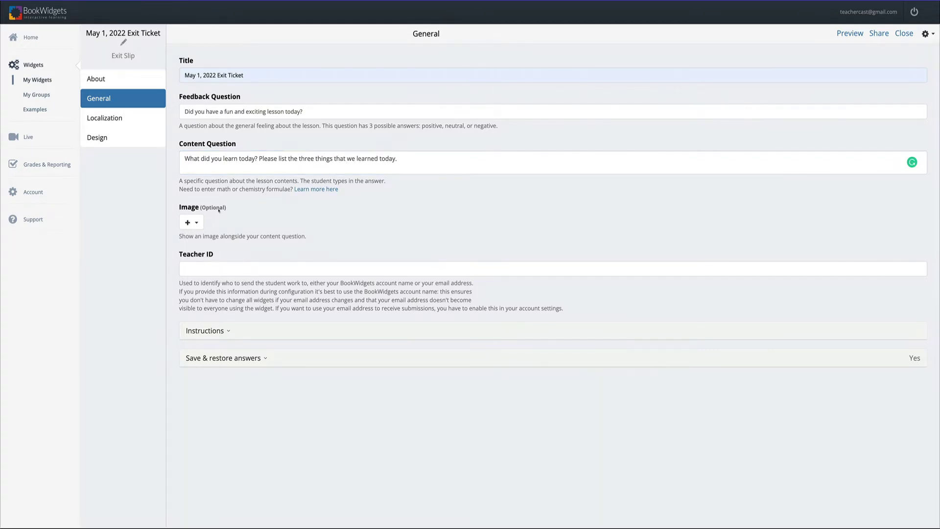
- Add the online question-mark image and enter the teacher's account name as Teacher ID
left_click(198, 222)
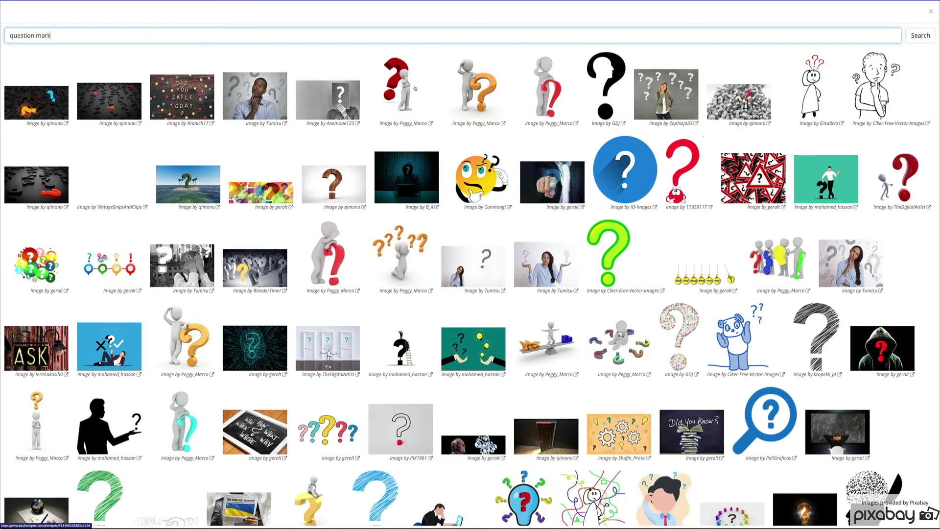
left_click(416, 88)
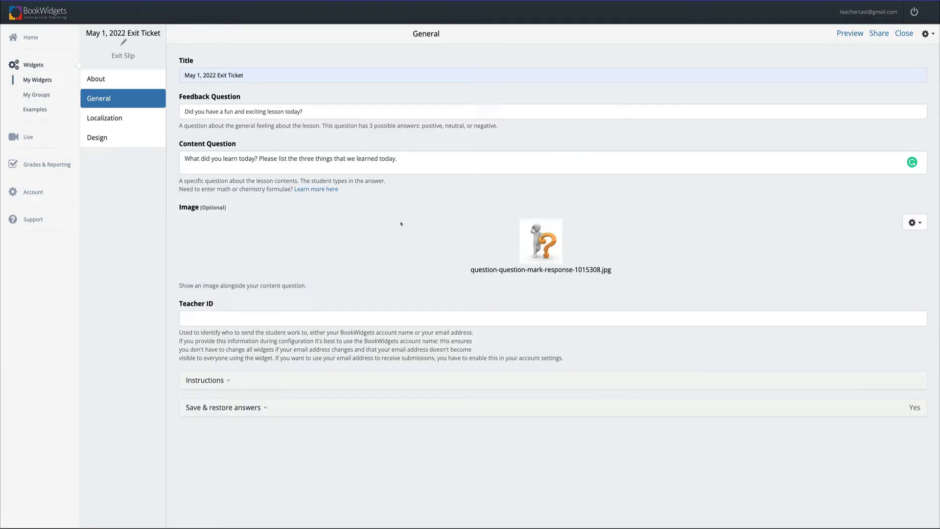
left_click(289, 315)
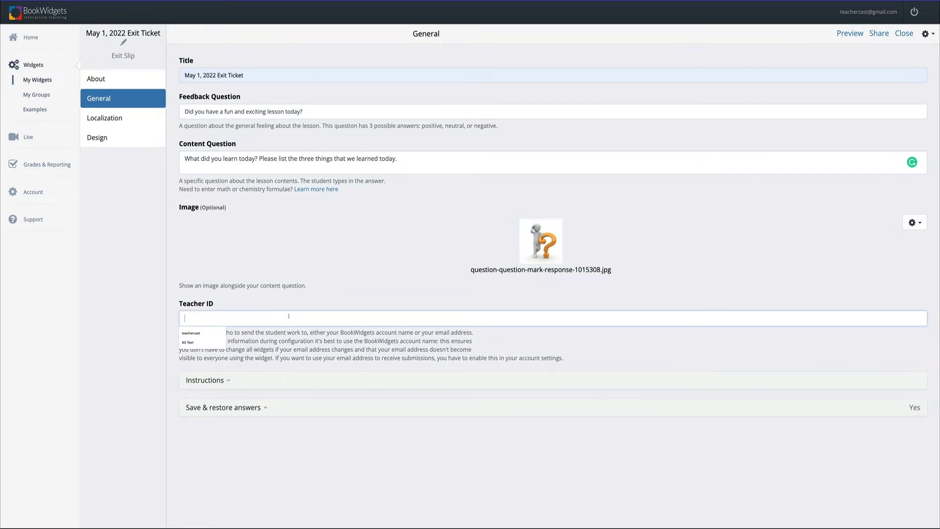
type("teachercast")
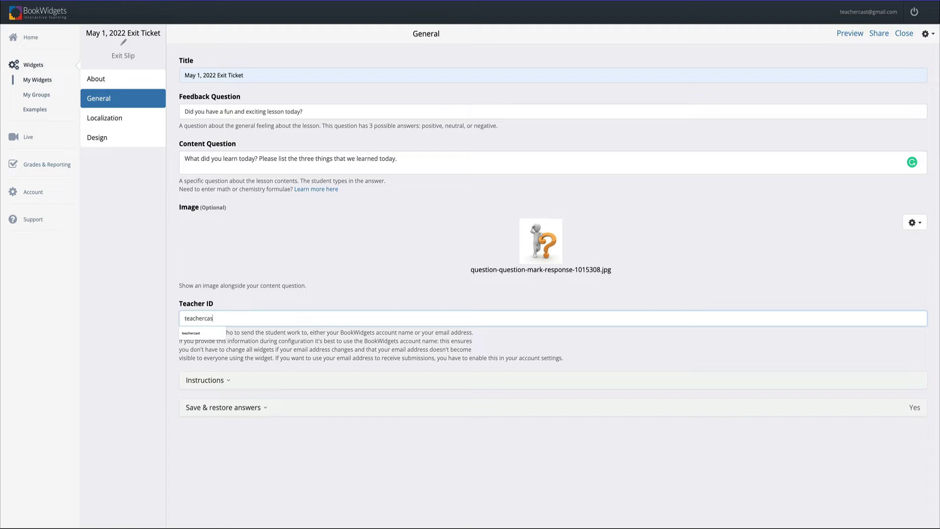
left_click(253, 374)
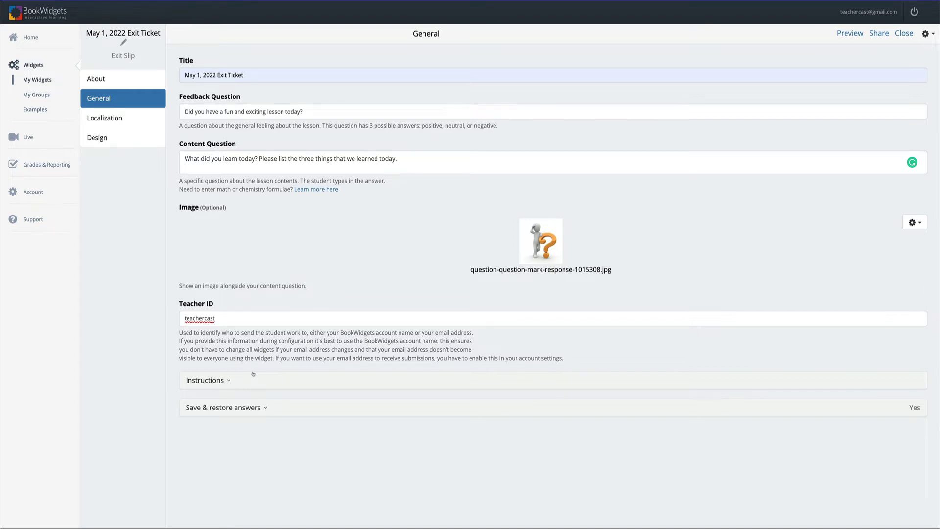
- Title the instructions 'What did you learn today?', paste in their body, and preview as a student
left_click(252, 375)
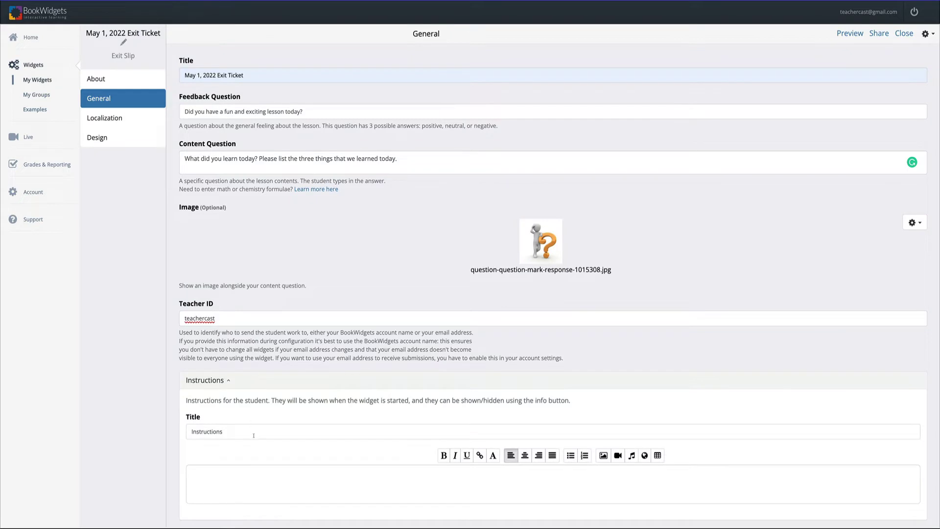
double_click(253, 435)
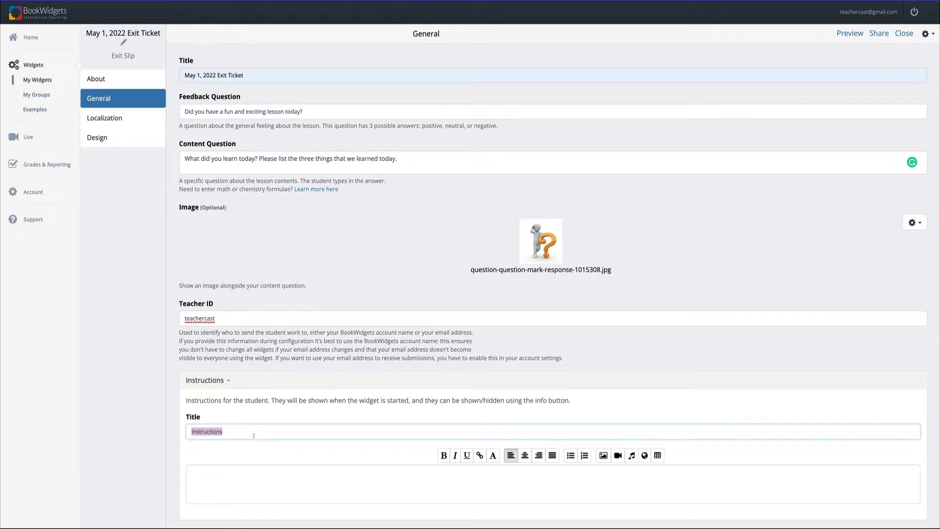
type("What did you learn today?")
left_click(249, 495)
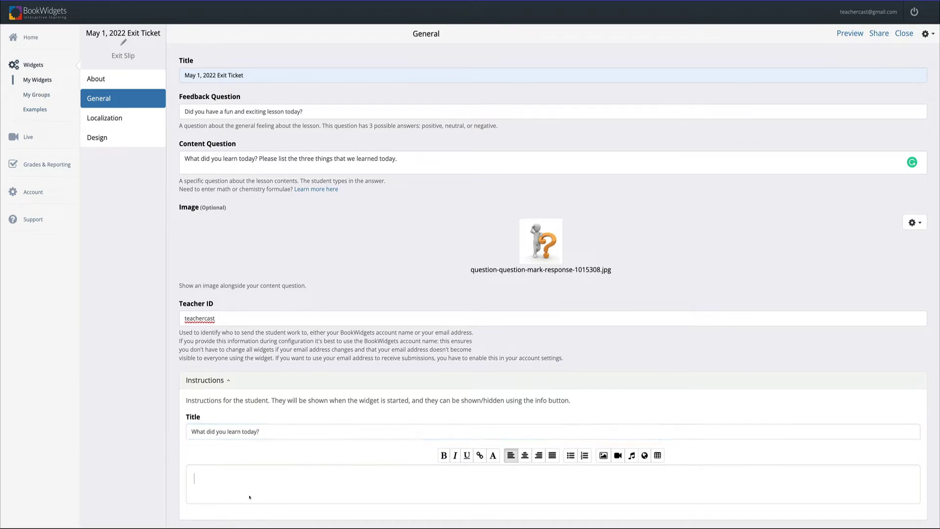
type("Please let us know what you learned today!")
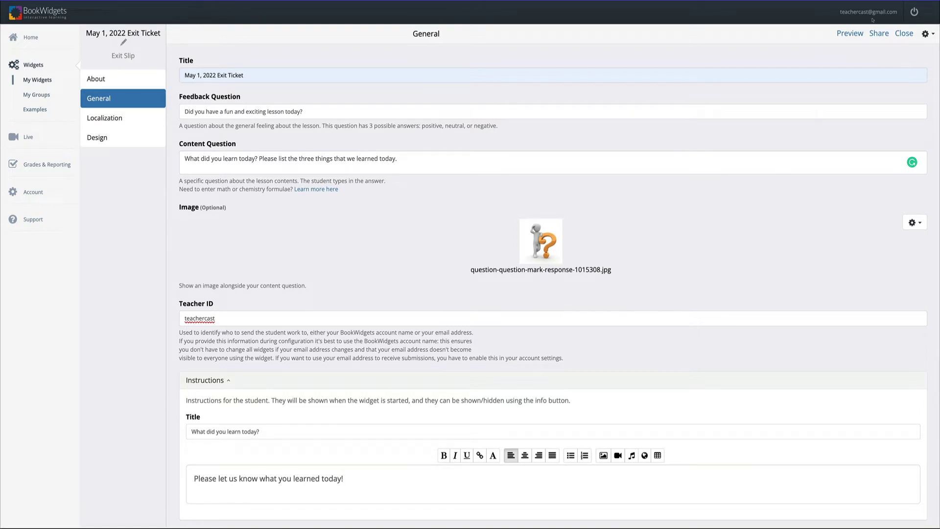
left_click(849, 33)
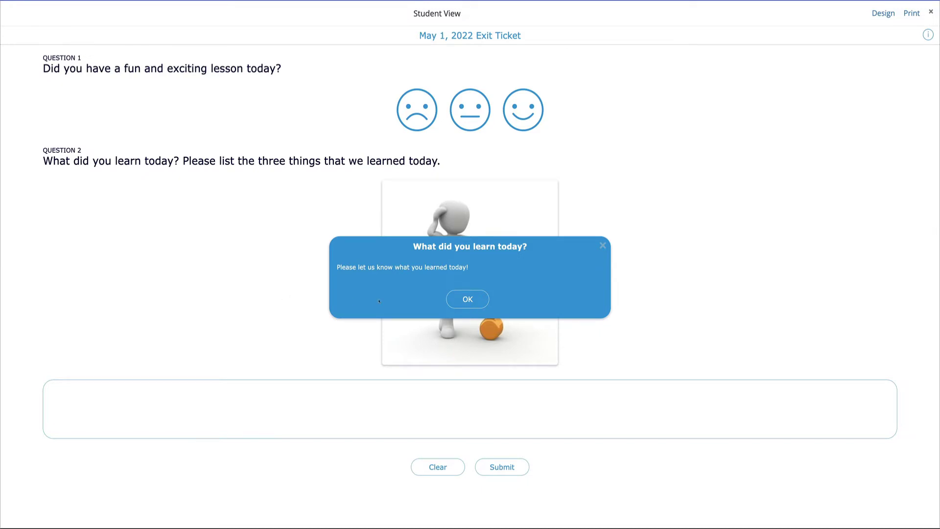
- Dismiss the instructions, rate Question 1 with the happy face, and submit without a written answer
left_click(461, 298)
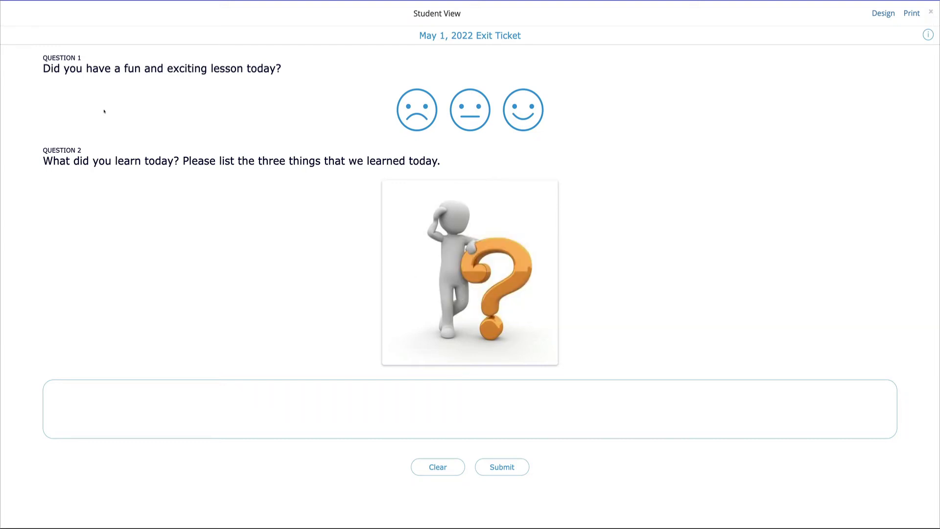
left_click(422, 115)
left_click(467, 113)
left_click(514, 111)
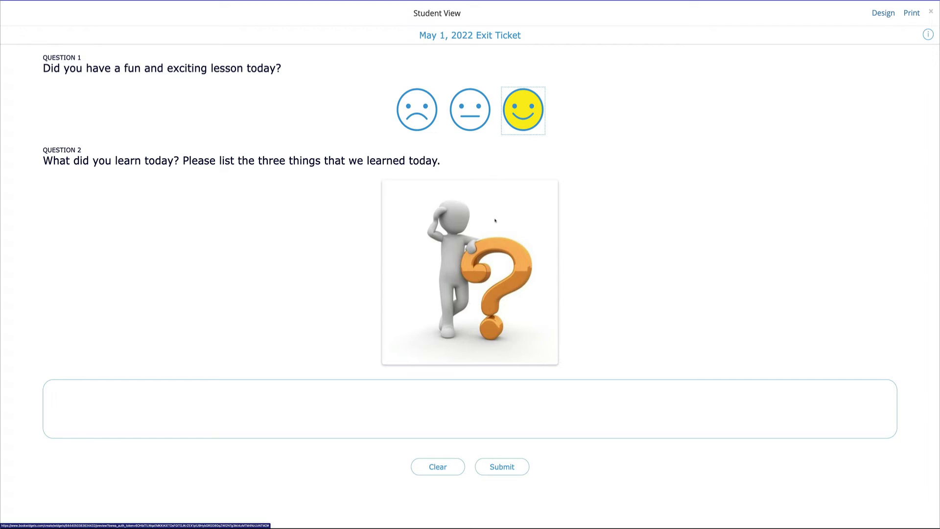
left_click(434, 423)
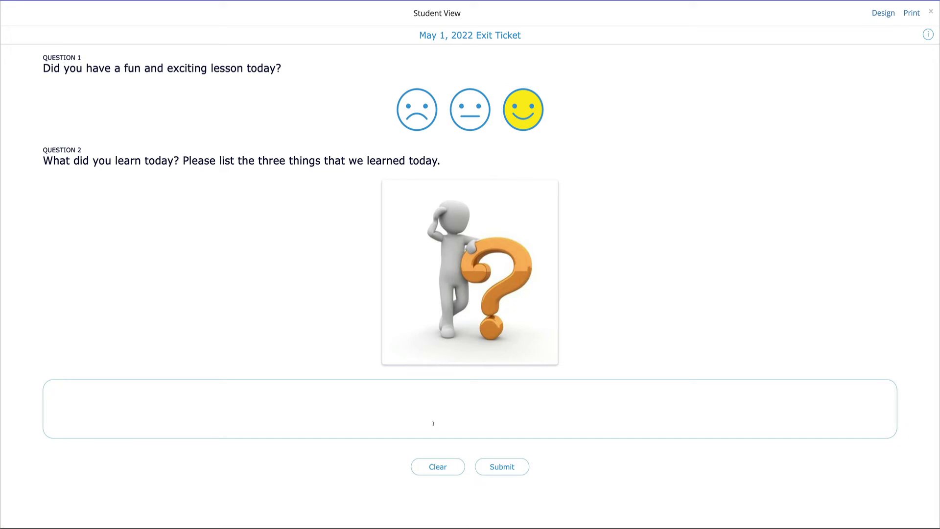
left_click(501, 467)
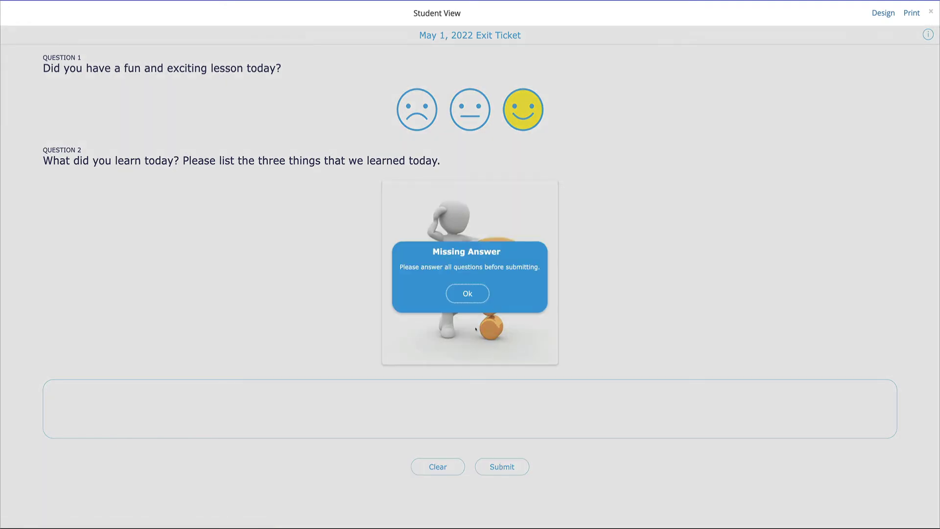
- Answer Question 2 with 'I learned so much today! Thank you for being an amazing teacher!'
left_click(469, 296)
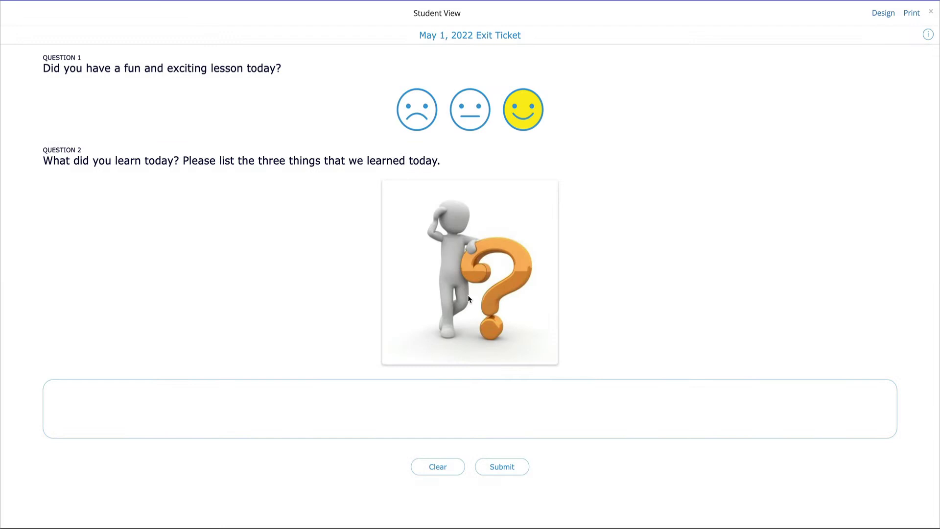
left_click(419, 390)
type("I learned so much tod")
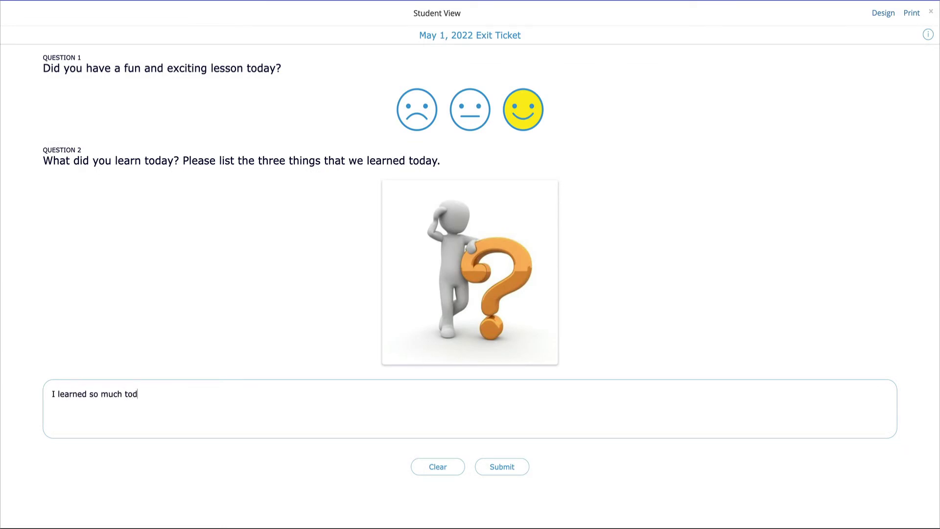
type("ay! Thank you for being an amazing teacher!")
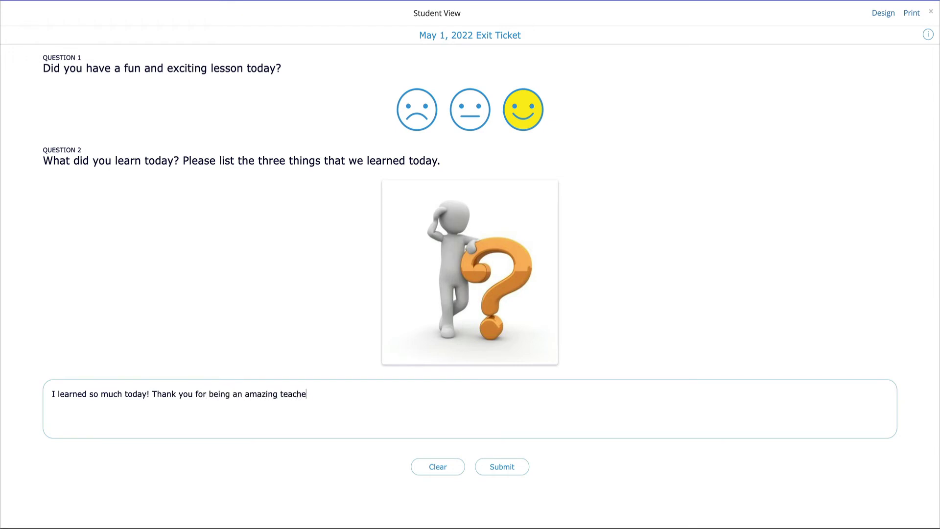
- Submit the exit ticket and send the answers, acknowledging the sent confirmation
left_click(497, 464)
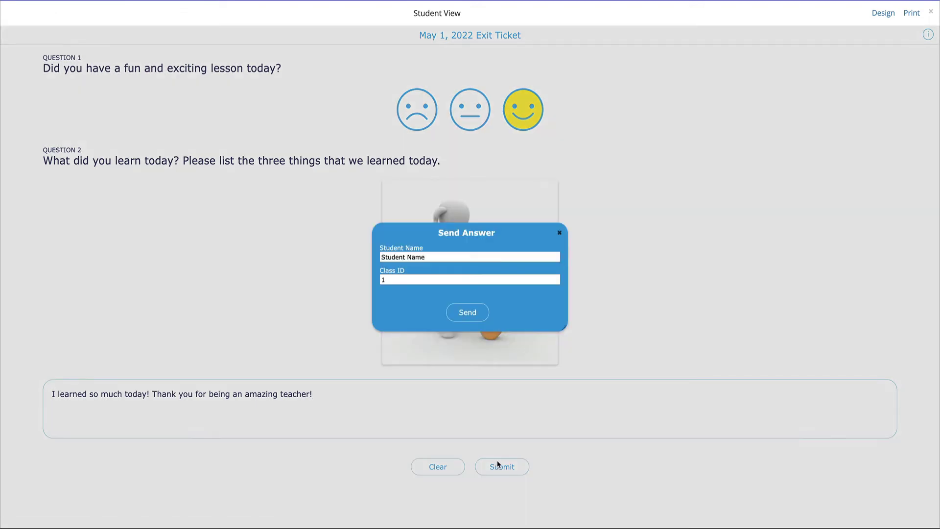
left_click(443, 258)
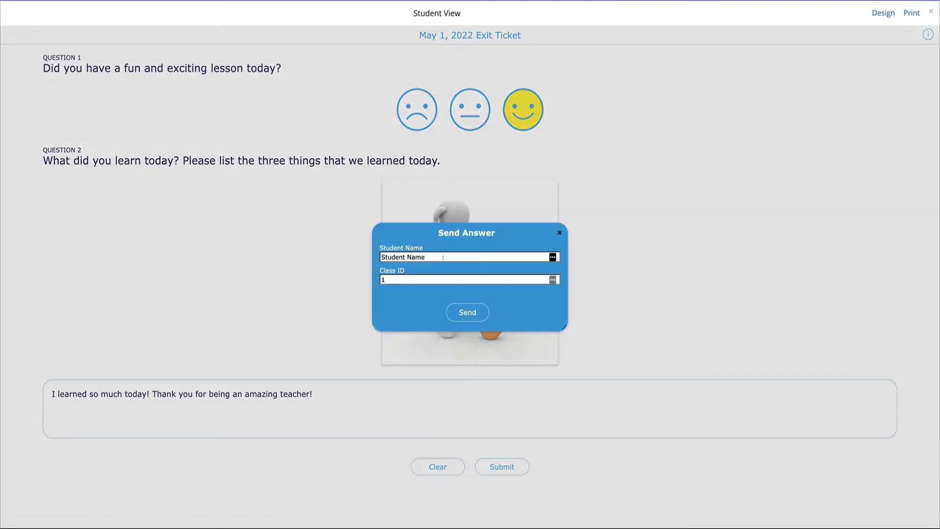
left_click(467, 315)
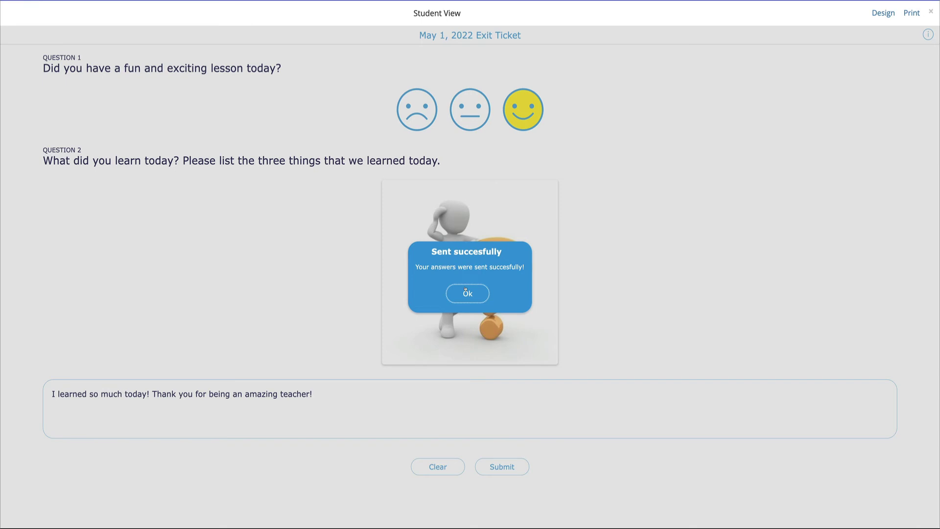
left_click(465, 290)
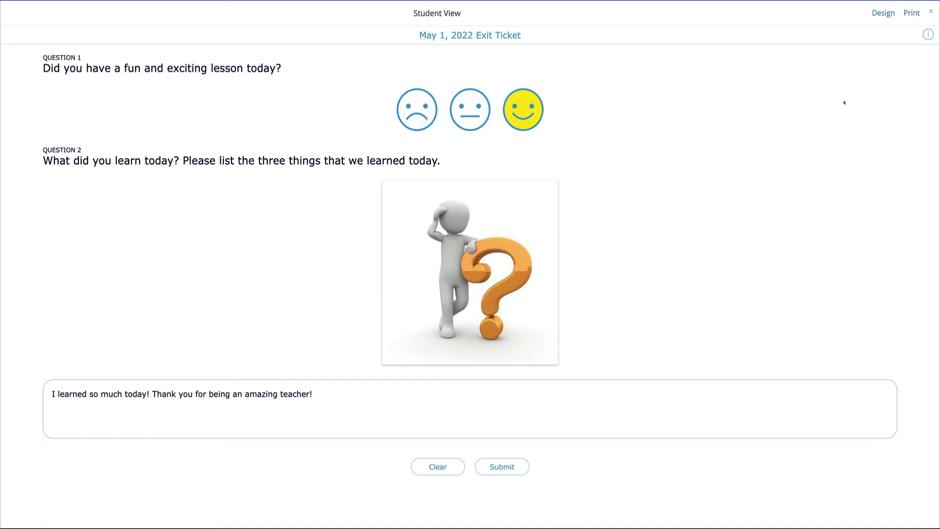
- Apply the Dark Background template and change the theme colour to green (35db64)
left_click(877, 19)
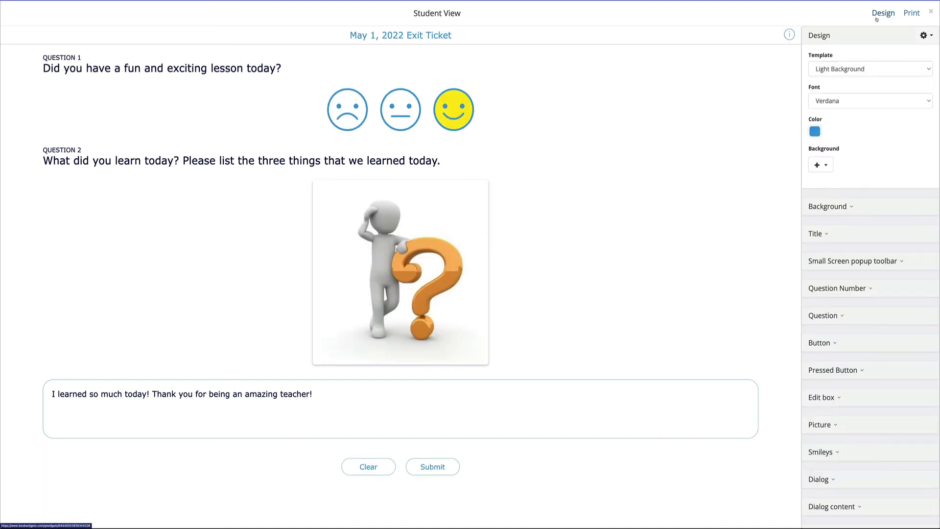
left_click(855, 73)
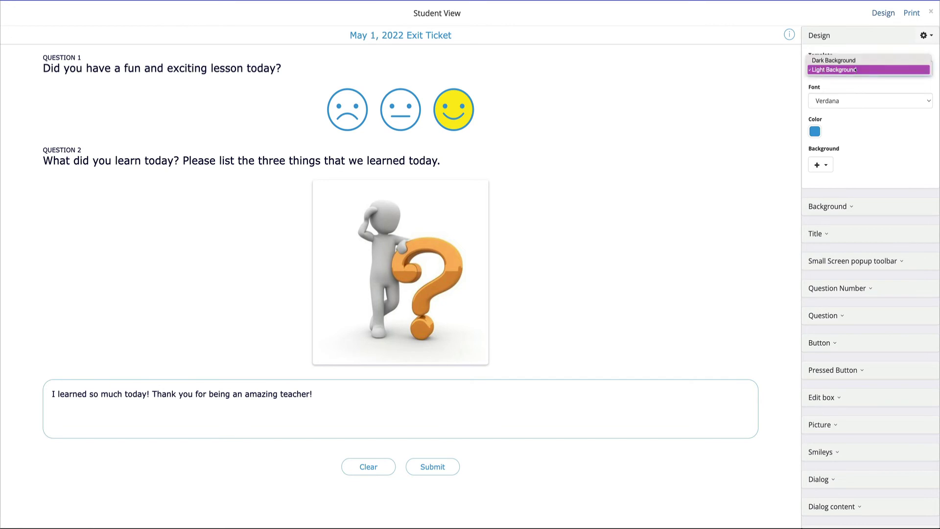
left_click(854, 61)
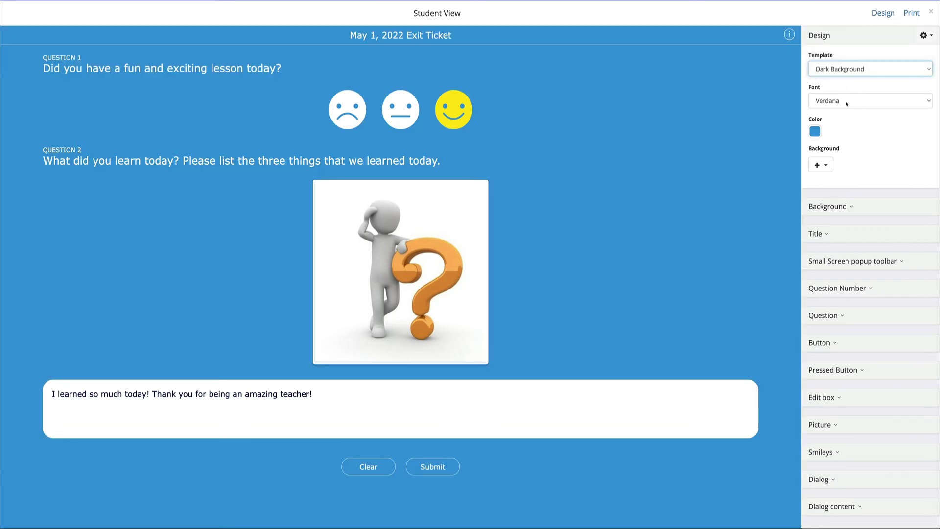
left_click(816, 131)
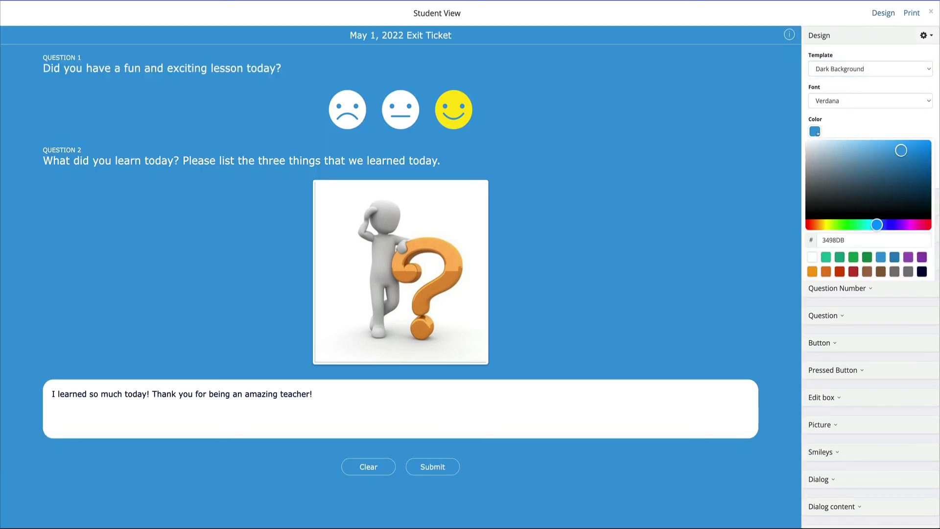
left_click(852, 224)
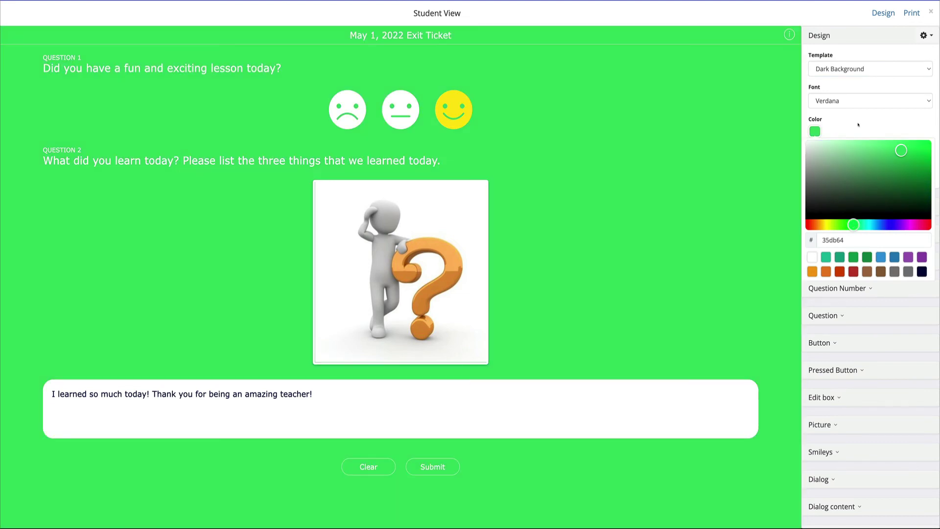
left_click(857, 124)
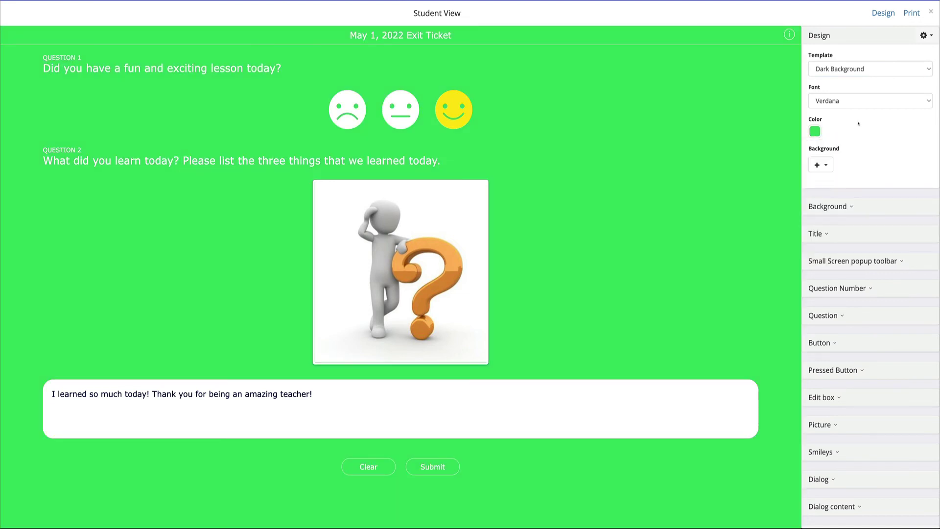
- Open the print preview of the green, Dark Background exit ticket
left_click(915, 13)
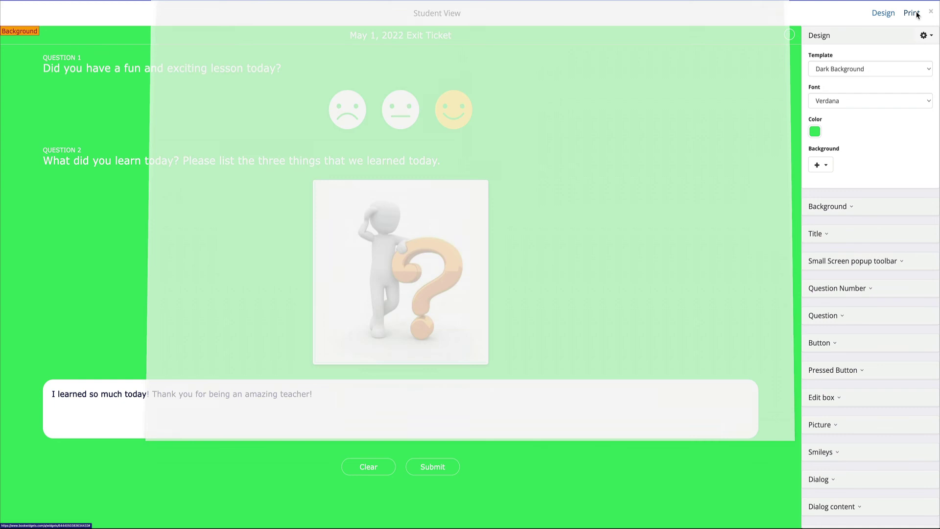